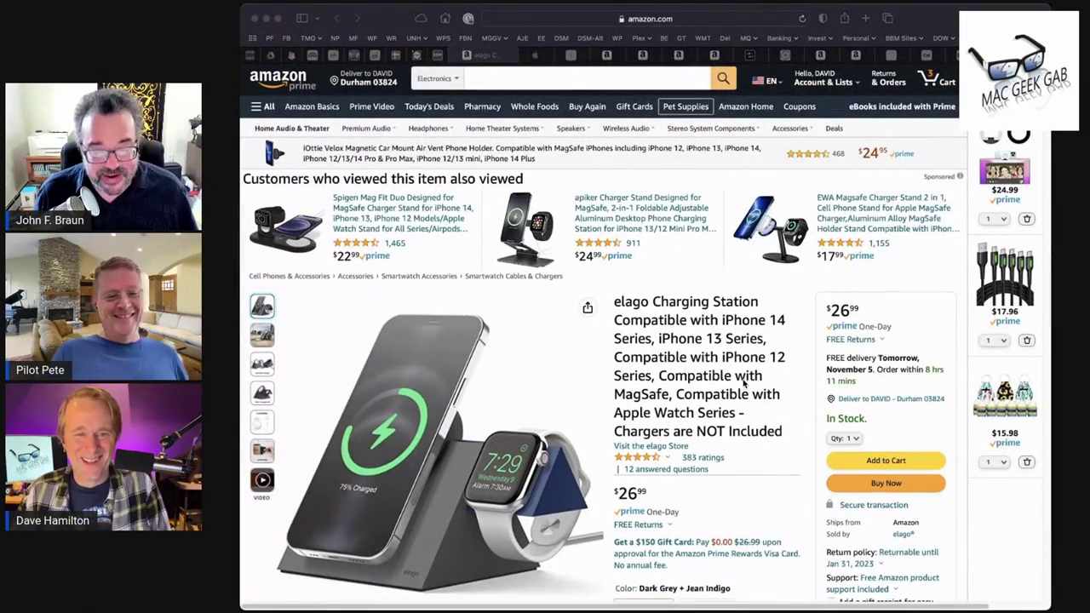
{"action": "scroll", "coordinate": [743, 385], "scroll_direction": "down", "scroll_amount": 1}
{"action": "scroll", "coordinate": [744, 385], "scroll_direction": "down", "scroll_amount": 1}
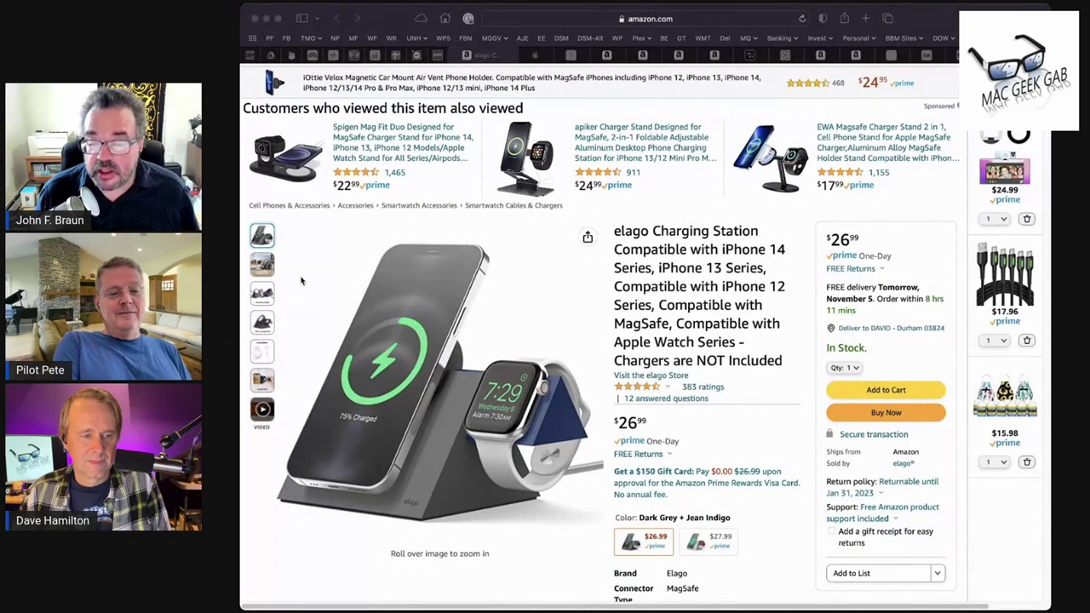
{"action": "left_click", "coordinate": [301, 282]}
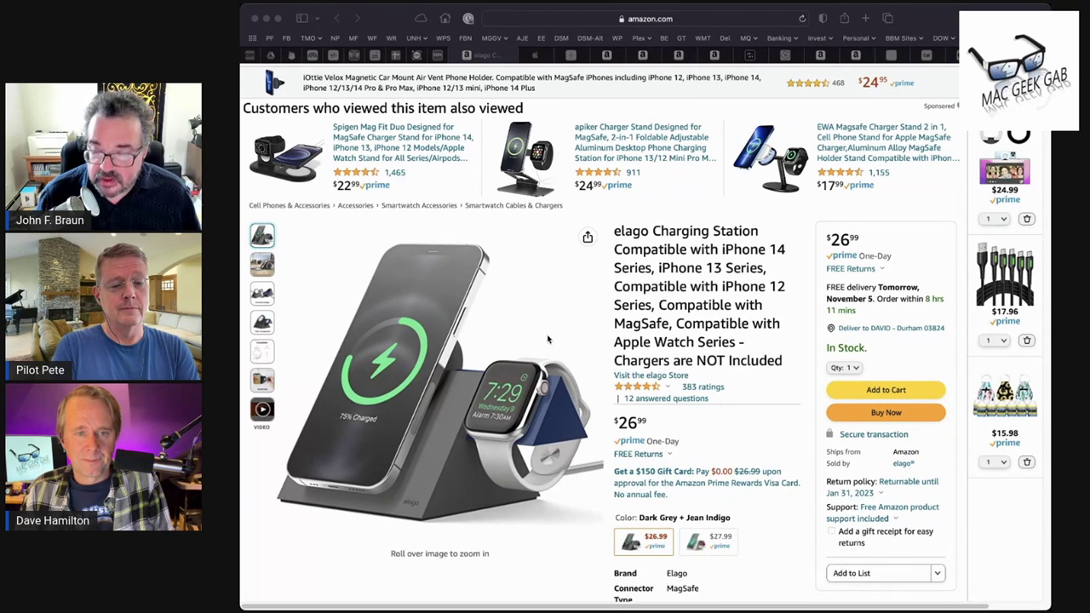
{"action": "left_click", "coordinate": [395, 220]}
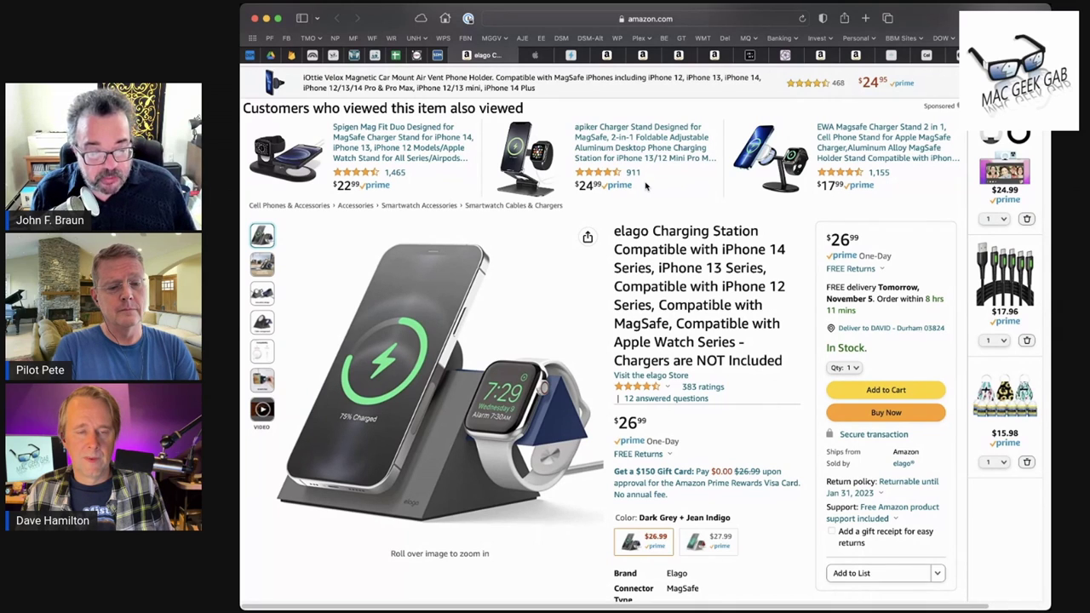
Step: Bring up the apple.com MagSafe Duo Charger tab showing the $129.00 price
{"action": "key", "text": "ctrl+Tab"}
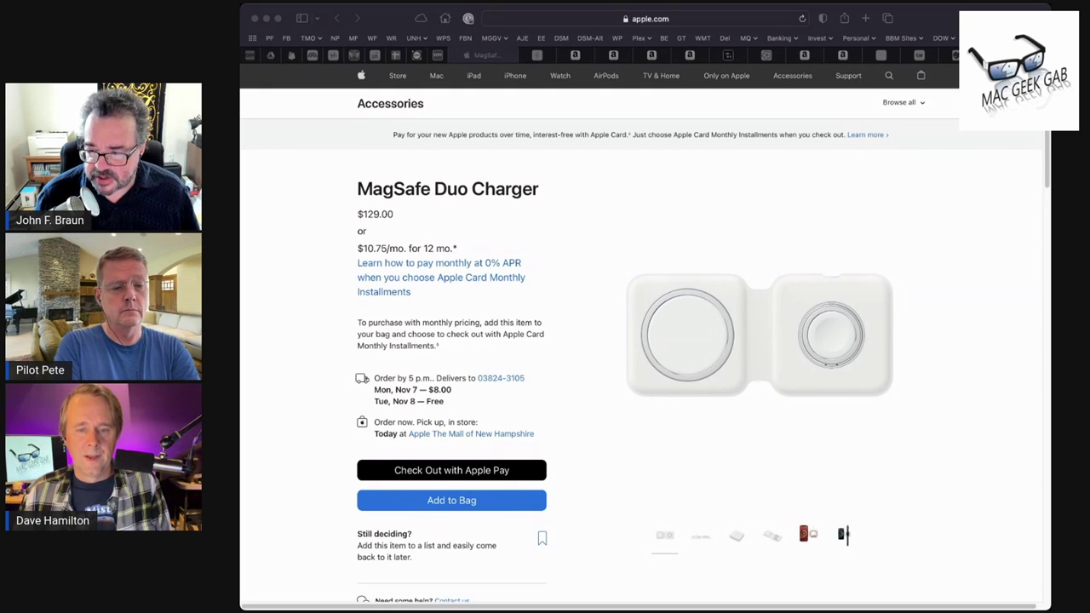
{"action": "left_click", "coordinate": [729, 199]}
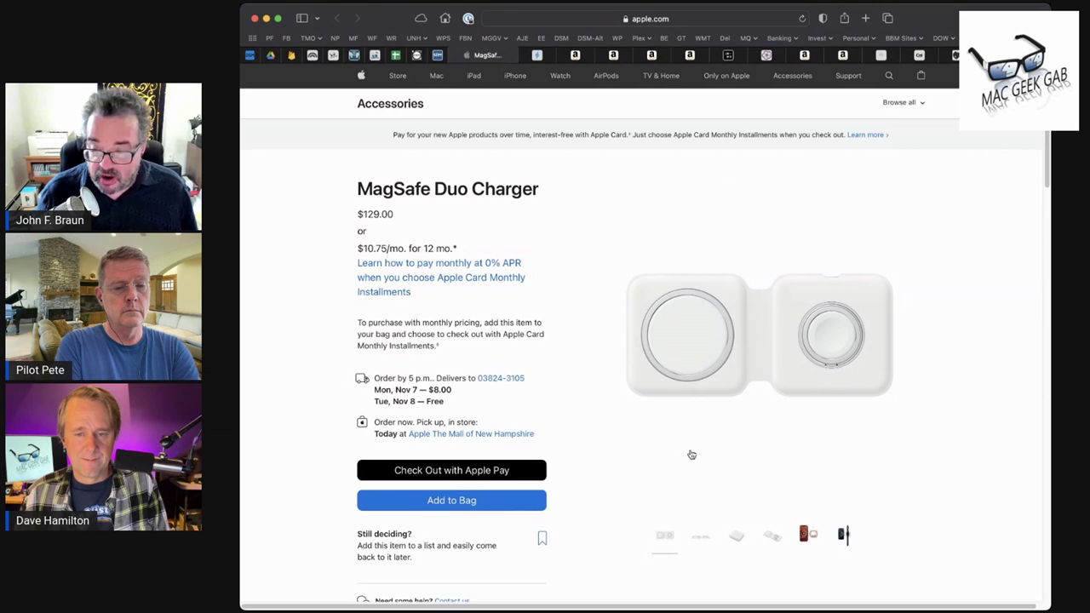
Step: Show the fourth thumbnail, the angled view of the unfolded MagSafe Duo Charger
{"action": "left_click", "coordinate": [775, 540]}
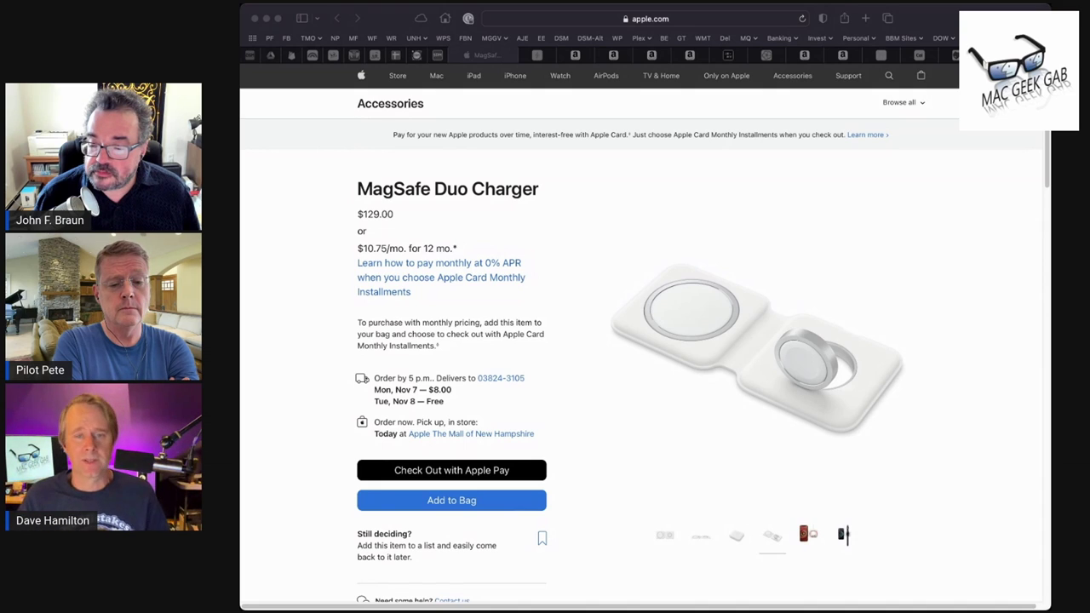
Step: Show the fifth thumbnail, the charger powering an iPhone and Apple Watch
{"action": "left_click", "coordinate": [368, 339]}
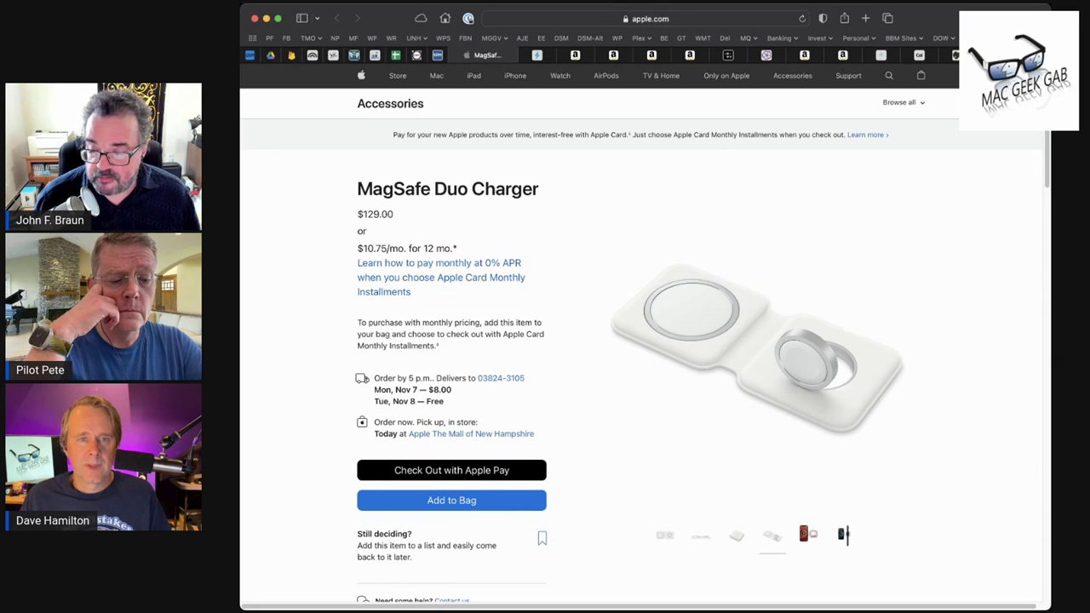
{"action": "key", "text": "super+Tab"}
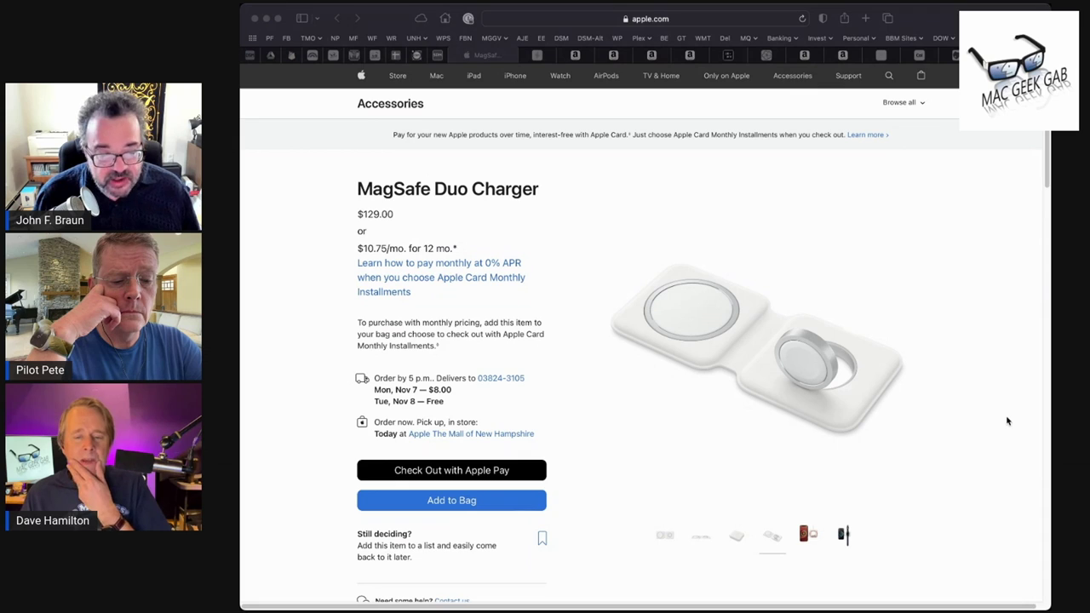
{"action": "left_click", "coordinate": [808, 535]}
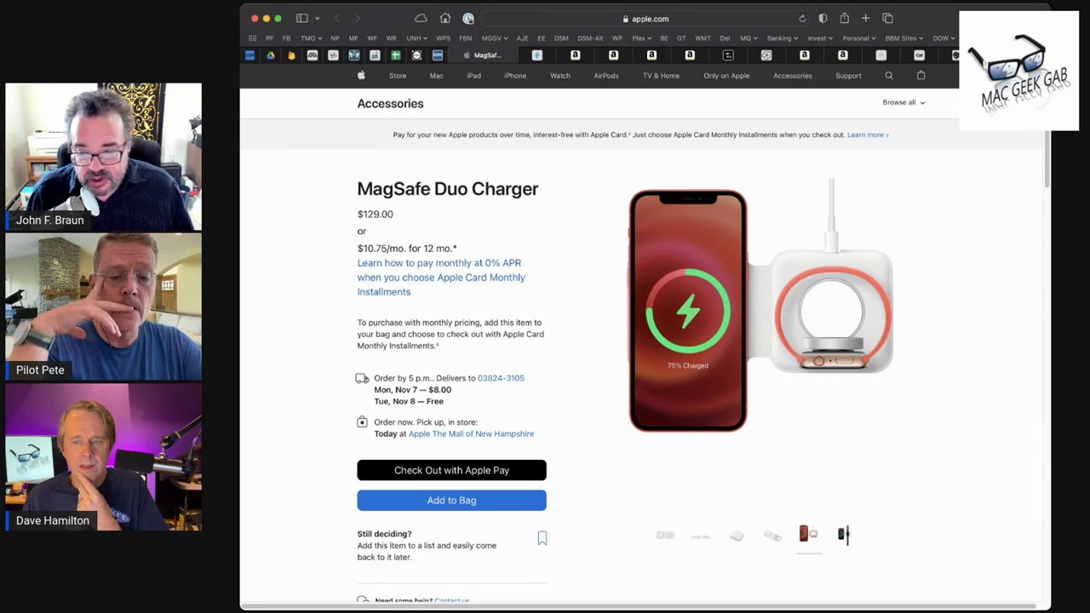
{"action": "key", "text": "super+Tab"}
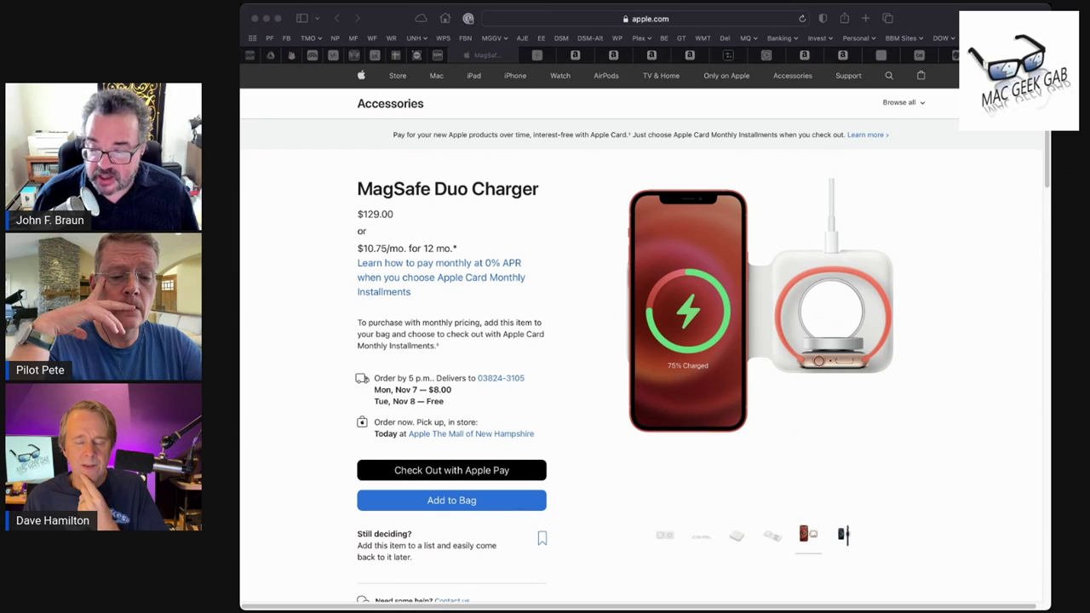